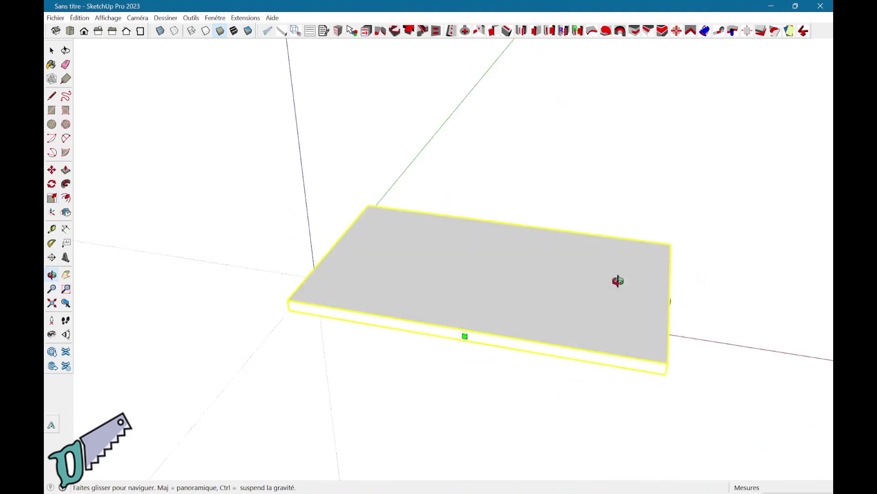
- Try to rotate the flat board upward about its corner, and undo the rotation
key(space)
middle_drag(325, 248, 328, 330)
key(q)
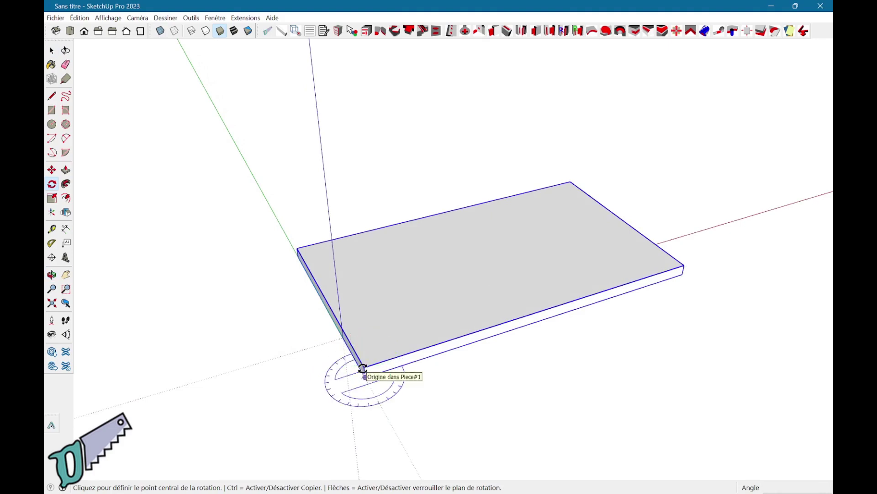
click(344, 330)
click(425, 346)
click(401, 301)
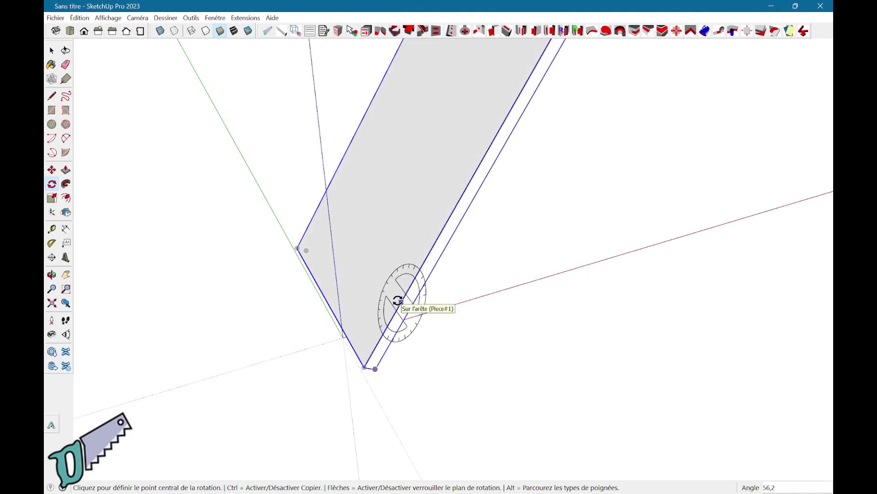
key(ctrl+z)
key(space)
middle_drag(571, 316, 641, 311)
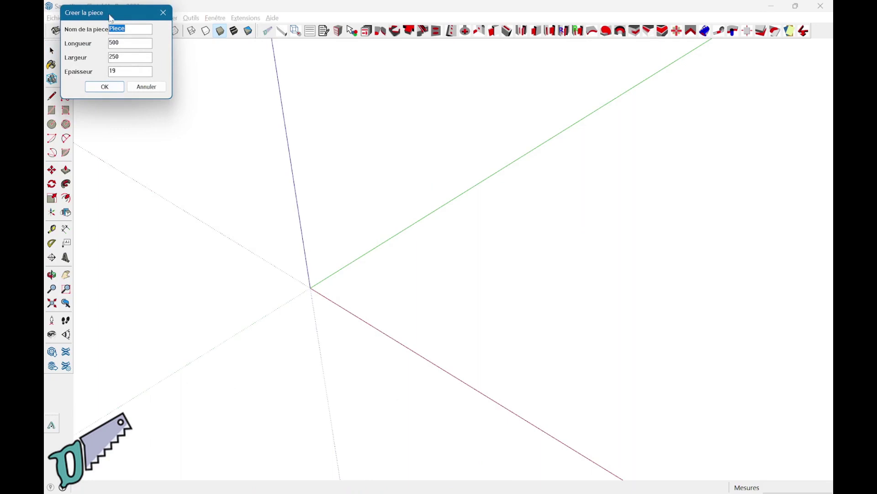
- Define a square piece named Piece with a length of 500 and a thickness of 19
drag(111, 18, 210, 65)
double_click(227, 106)
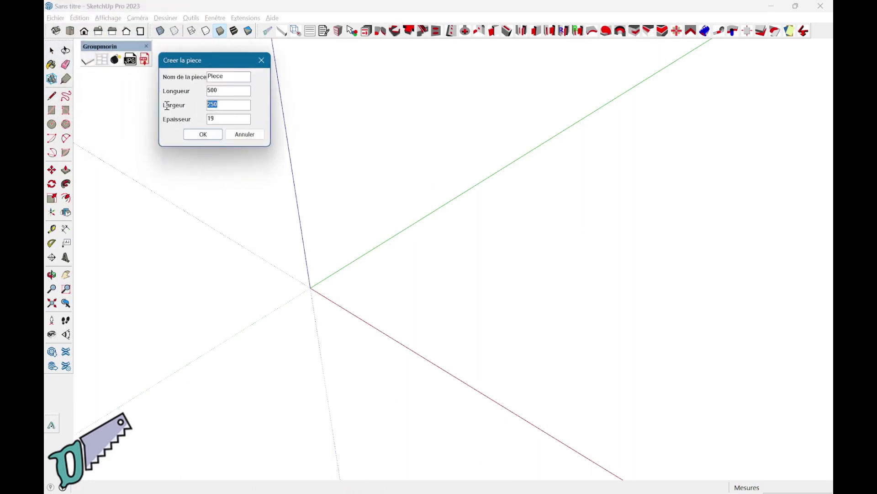
text(5)
click(212, 135)
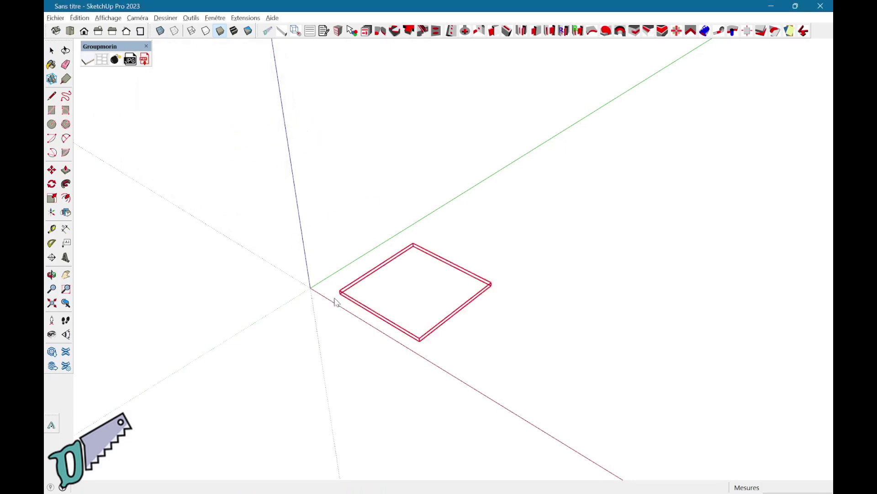
- Orient the piece upright and place one side panel at the origin and a second, parallel one further along the red axis
scroll(319, 295, up, 3)
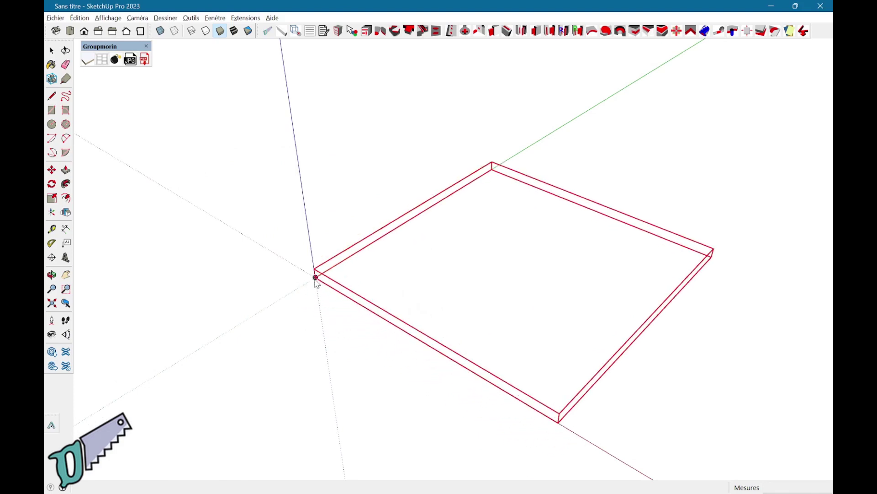
key(Tab)
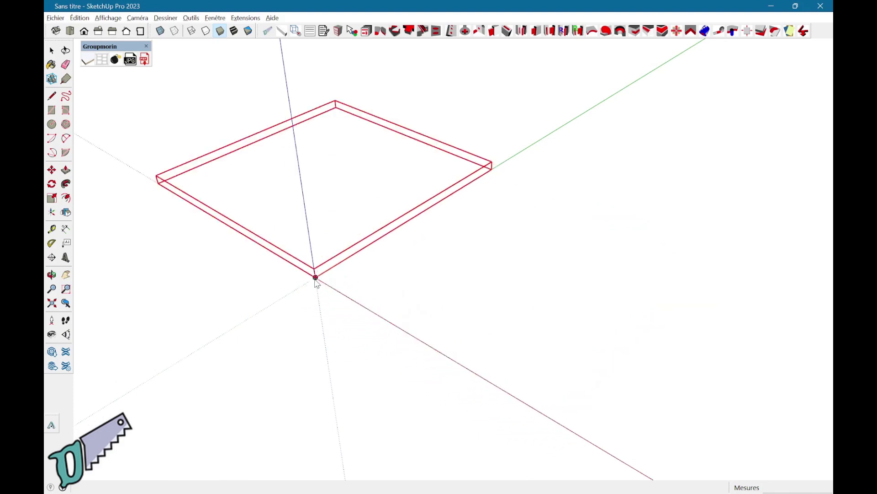
key(Tab)
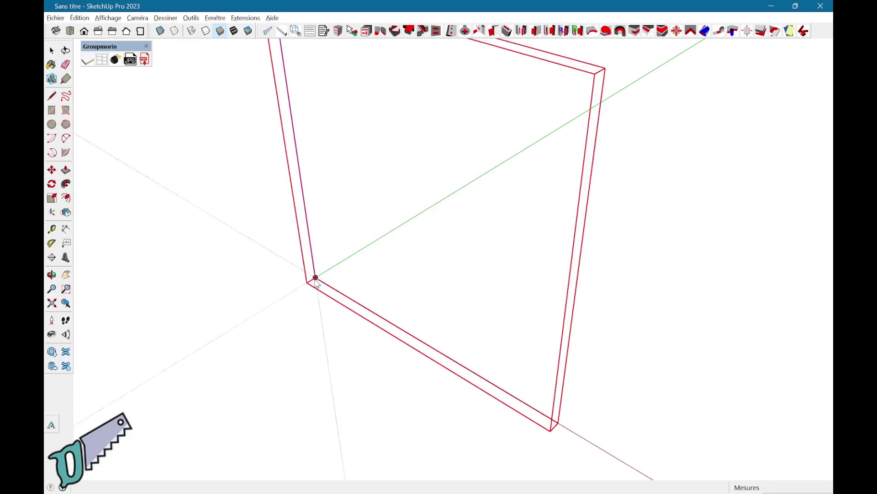
key(Tab)
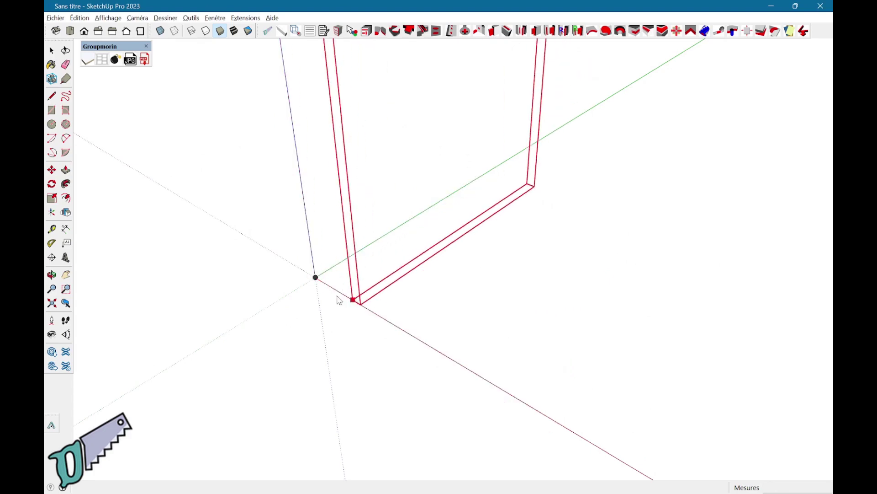
click(316, 278)
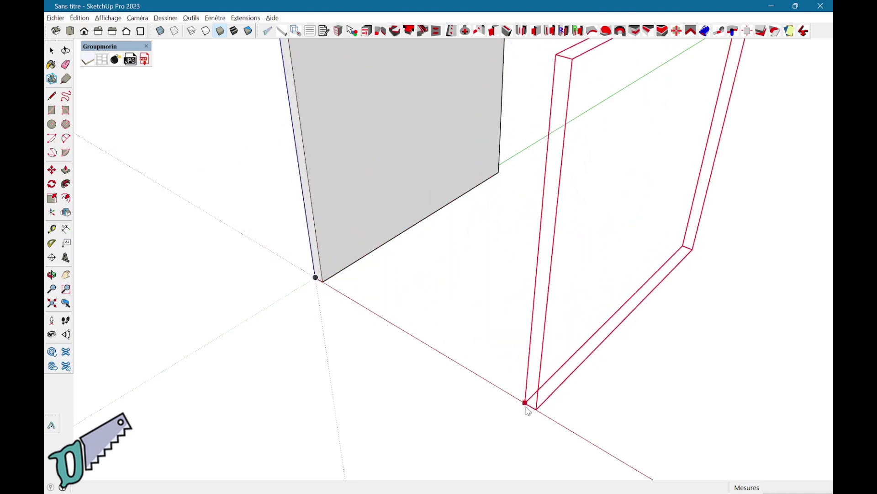
click(540, 416)
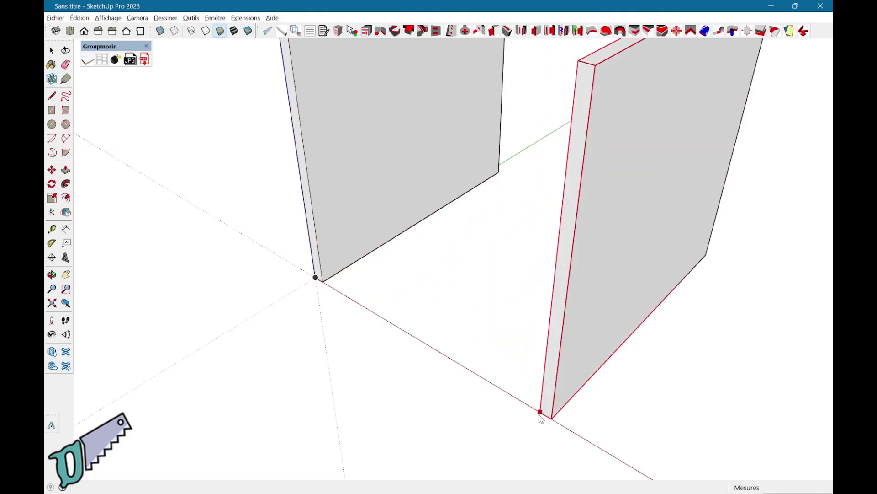
- Define another piece with a length of 500, a thickness of 19 and a larger width
click(492, 392)
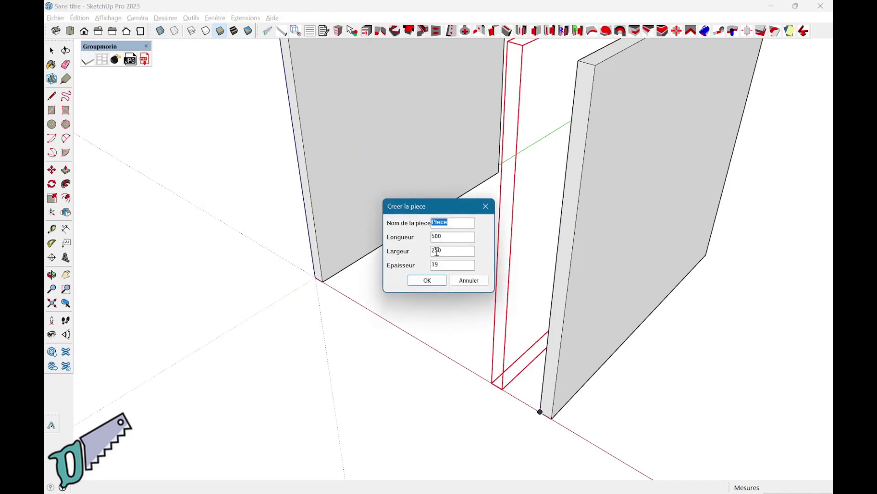
drag(451, 251, 429, 248)
text(6)
click(427, 280)
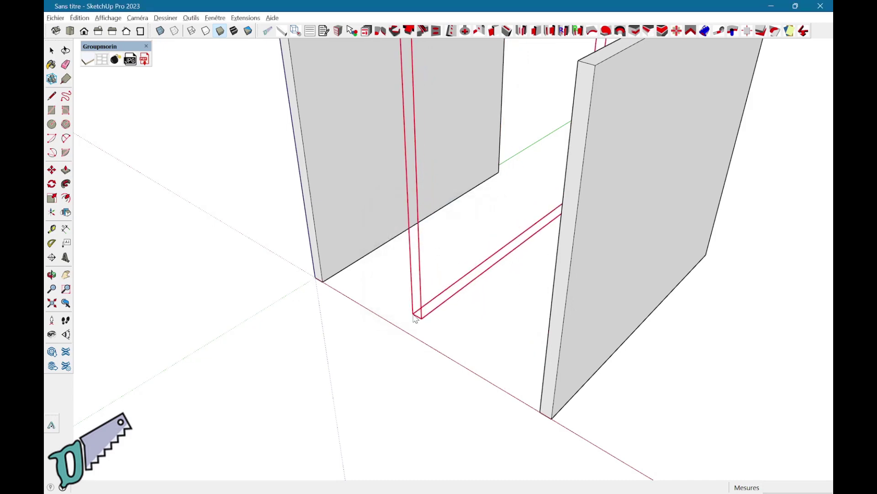
- Lay the piece flat and place it as bottom and as top panel from the inner front corners of the side panel at the origin
key(Up)
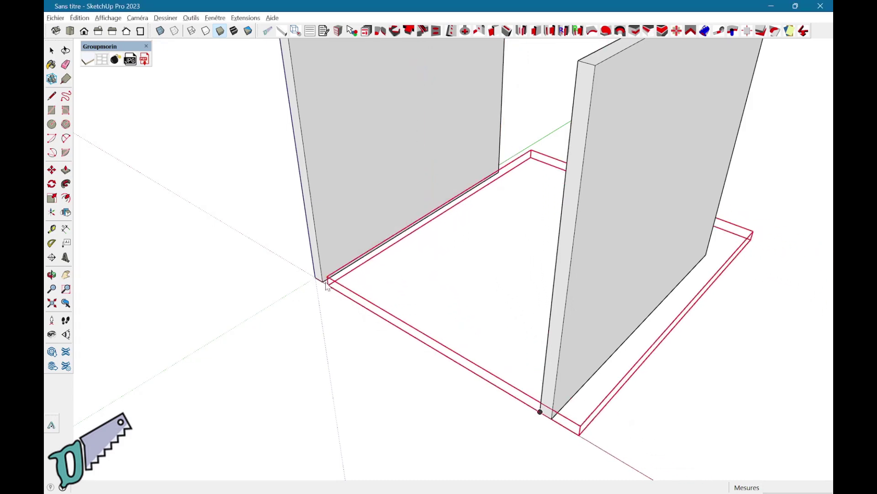
click(323, 282)
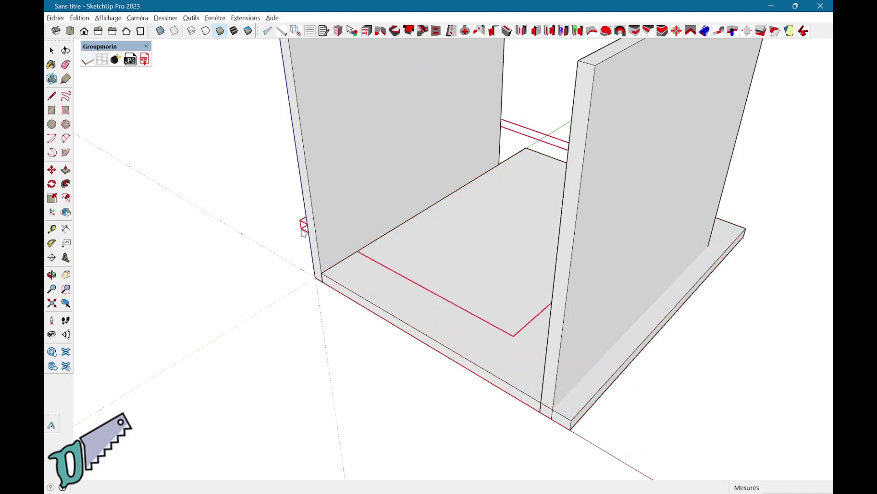
shift+middle_drag(310, 244, 355, 380)
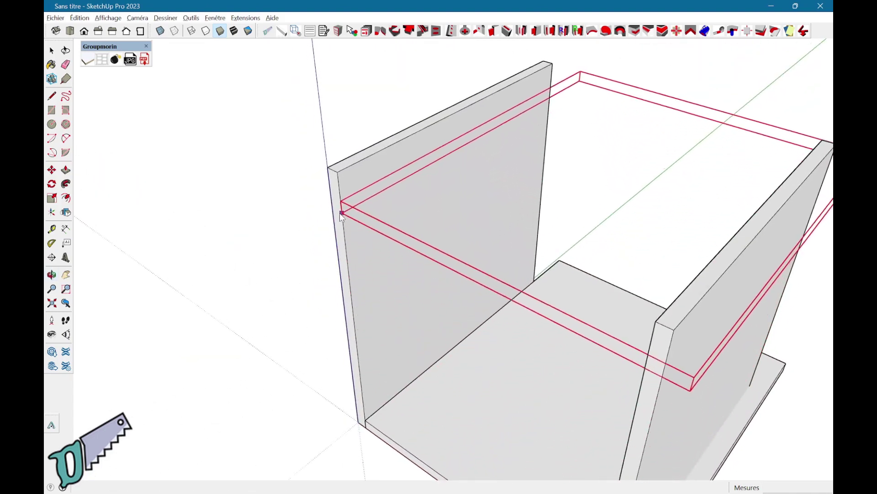
click(338, 174)
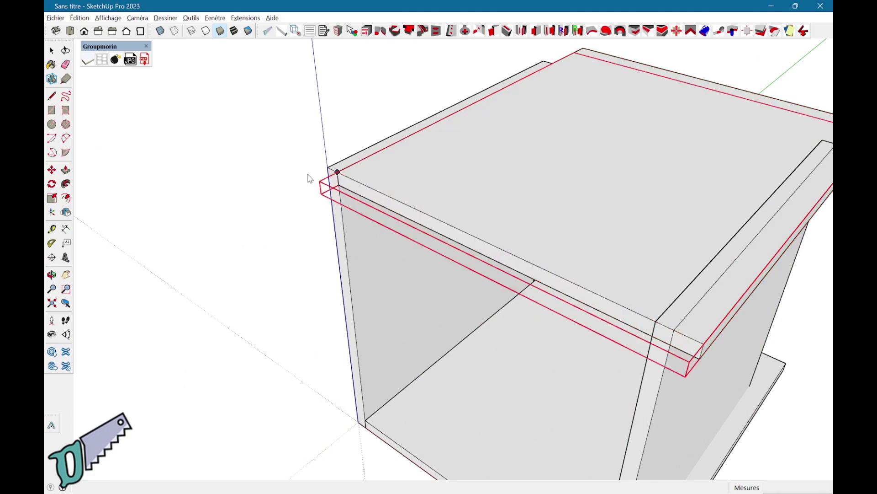
- Try placing another piece in a different orientation at the upper rear corner of the side panel at the origin
scroll(152, 195, down, 2)
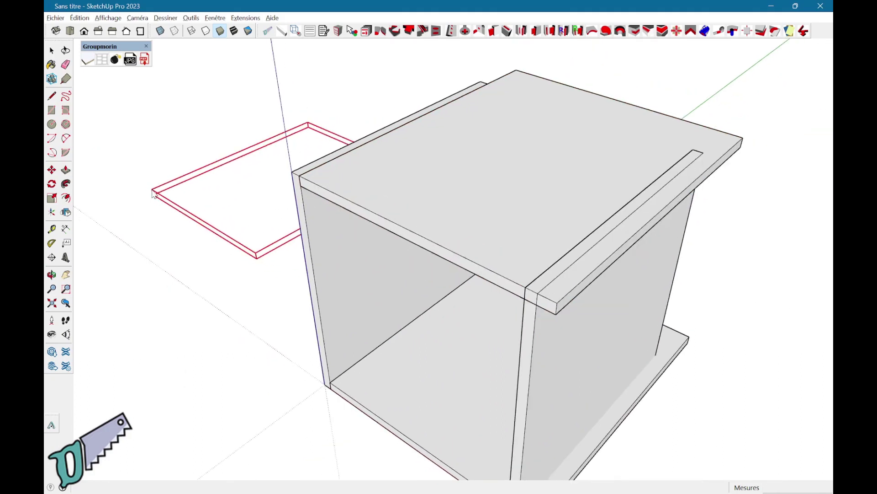
key(Tab)
key(Tab)
key(Tab)
key(Tab)
key(Tab)
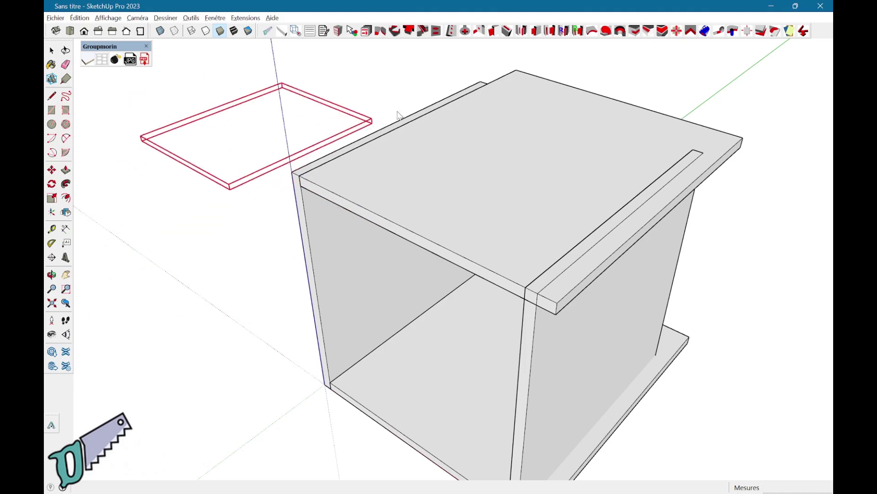
click(482, 82)
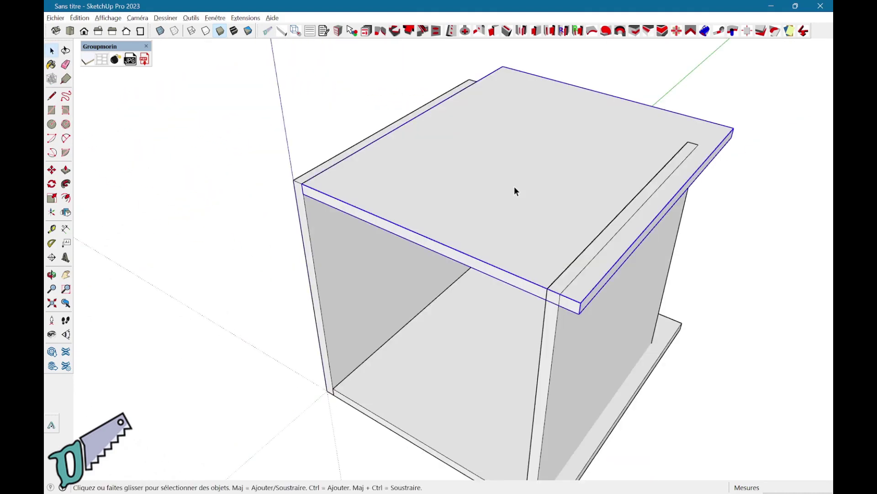
- Scale the top panel to fit between the two side panels and end flush with their rear edges
scroll(588, 229, up, 1)
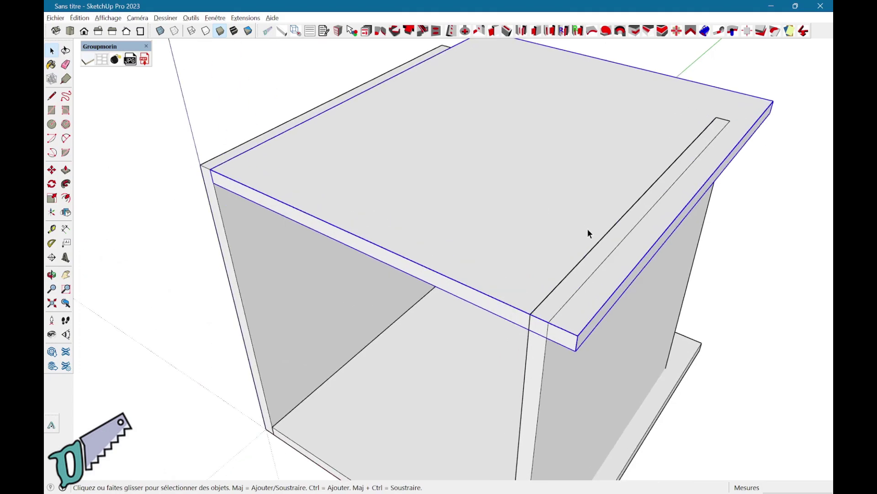
key(s)
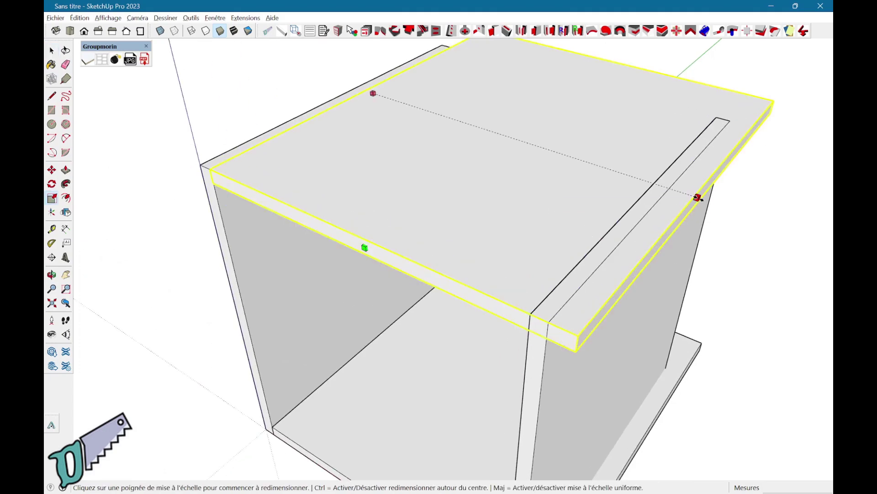
click(698, 198)
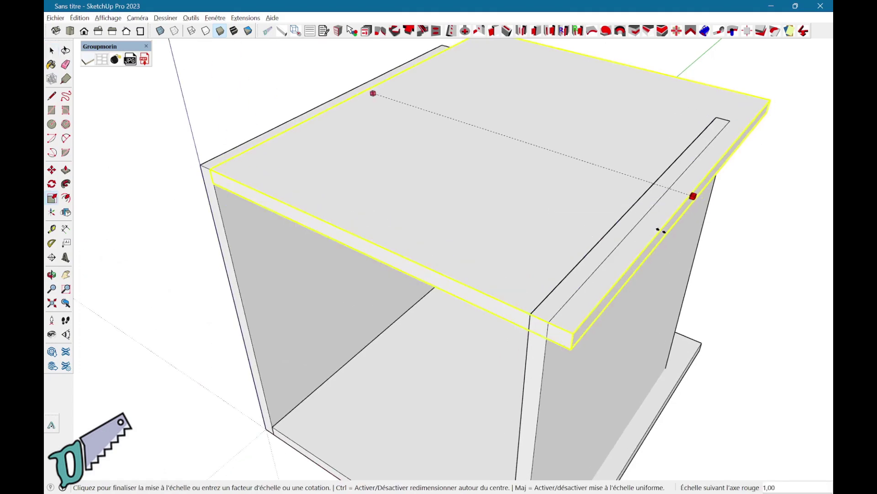
click(521, 398)
middle_drag(690, 212, 287, 180)
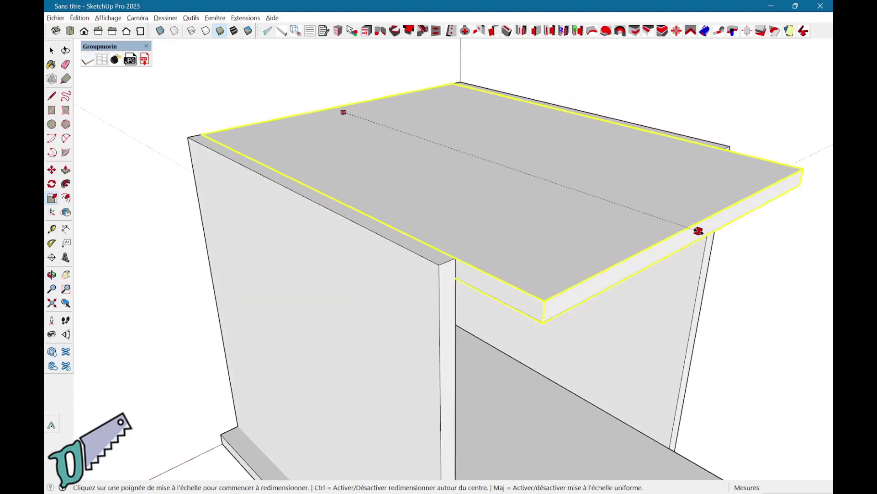
click(698, 230)
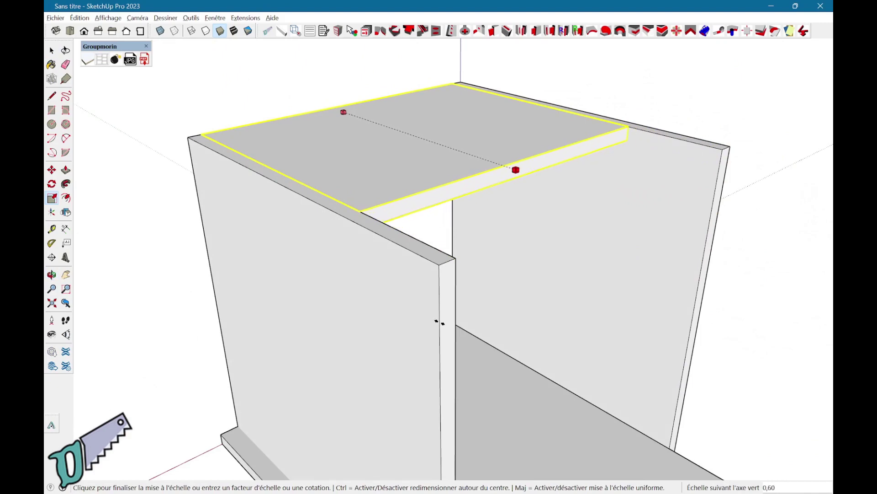
click(440, 264)
middle_drag(704, 251, 665, 256)
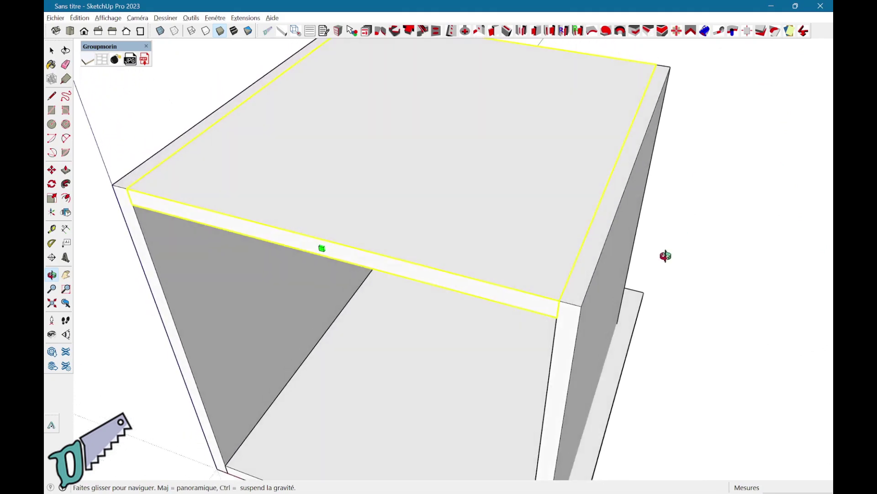
middle_drag(471, 419, 269, 318)
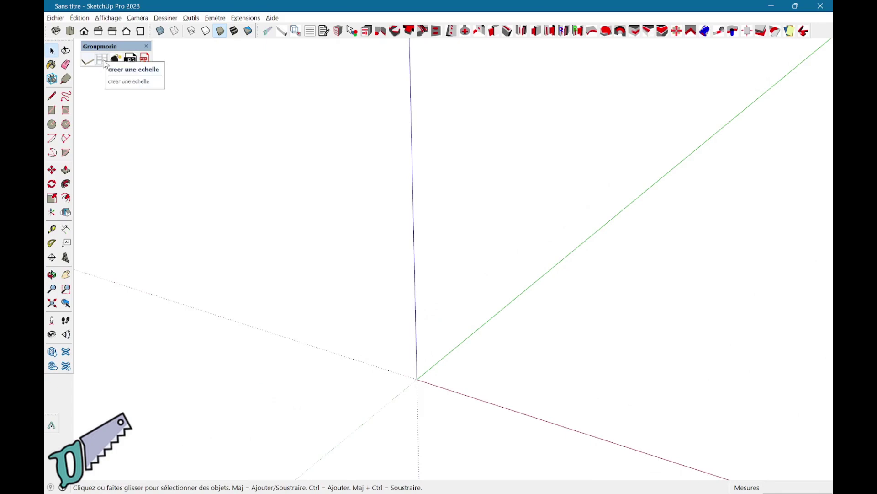
- Define a ladder frame named Echelle with five uprights, giving it a new width and number of crosspieces
click(105, 64)
drag(130, 9, 275, 109)
drag(284, 140, 228, 153)
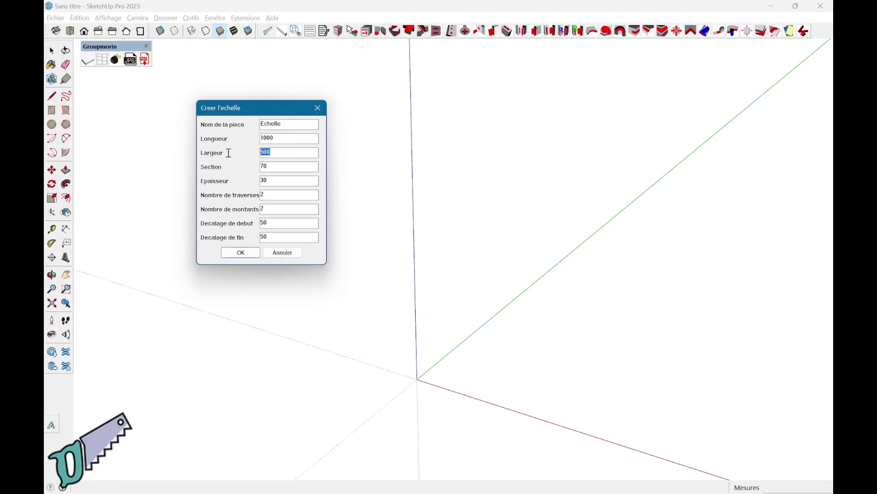
text(2)
drag(271, 195, 253, 190)
click(242, 253)
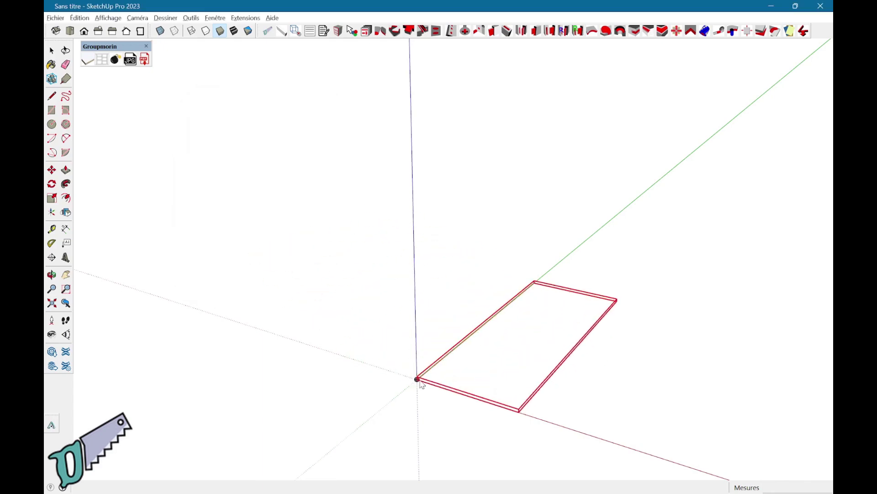
- Orient the ladder frame upright along the red axis and place it at the origin
key(Right)
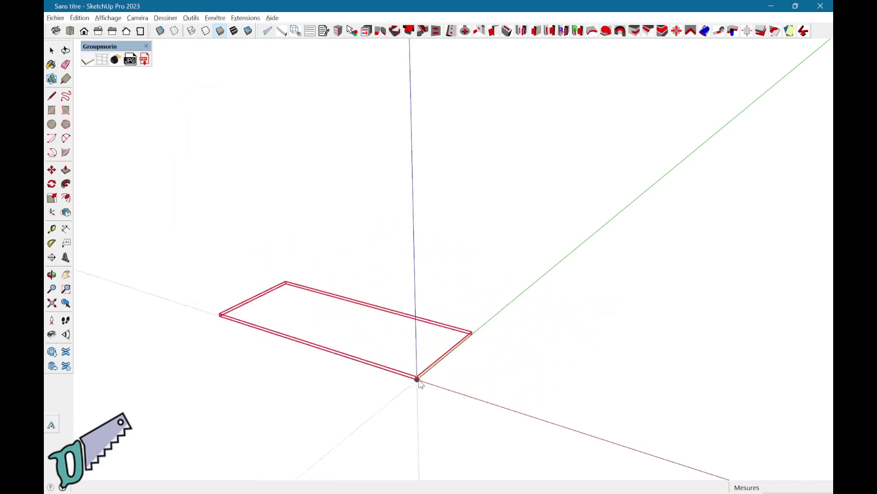
key(Up)
scroll(419, 381, up, 2)
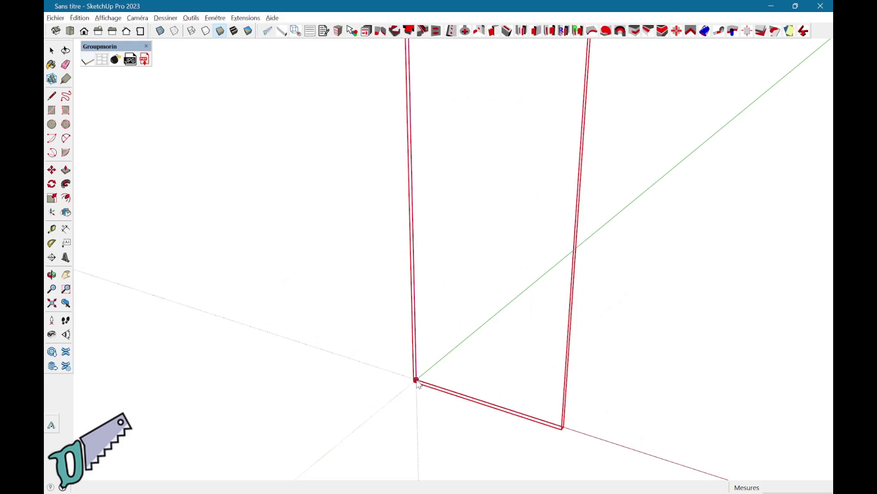
click(416, 380)
scroll(416, 380, down, 3)
middle_drag(416, 381, 434, 434)
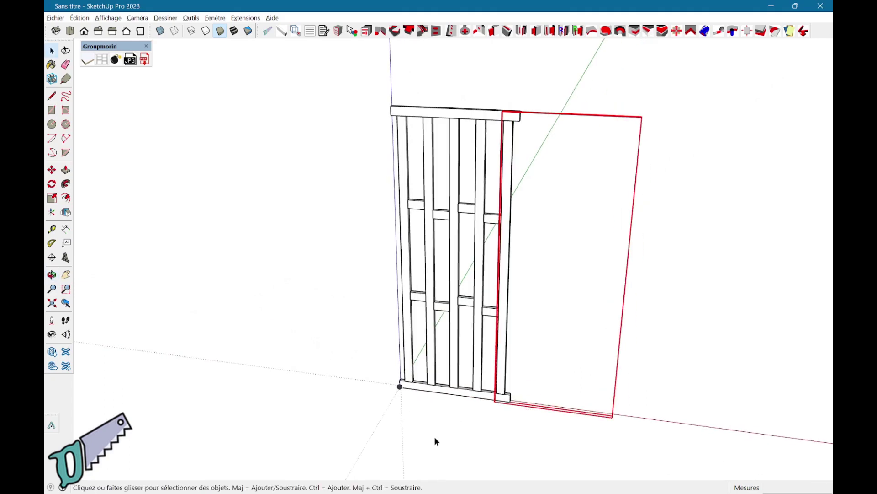
scroll(426, 379, up, 3)
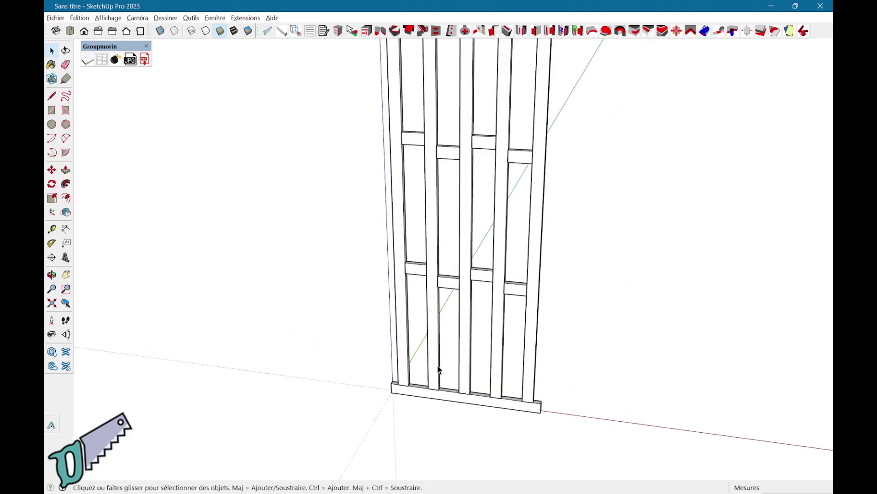
middle_drag(466, 300, 425, 221)
middle_drag(606, 266, 740, 267)
middle_drag(631, 317, 287, 310)
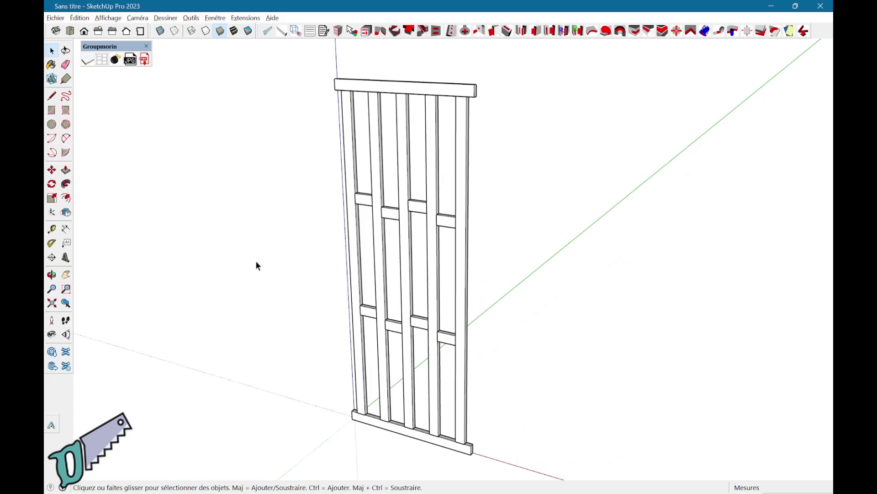
middle_drag(393, 279, 365, 288)
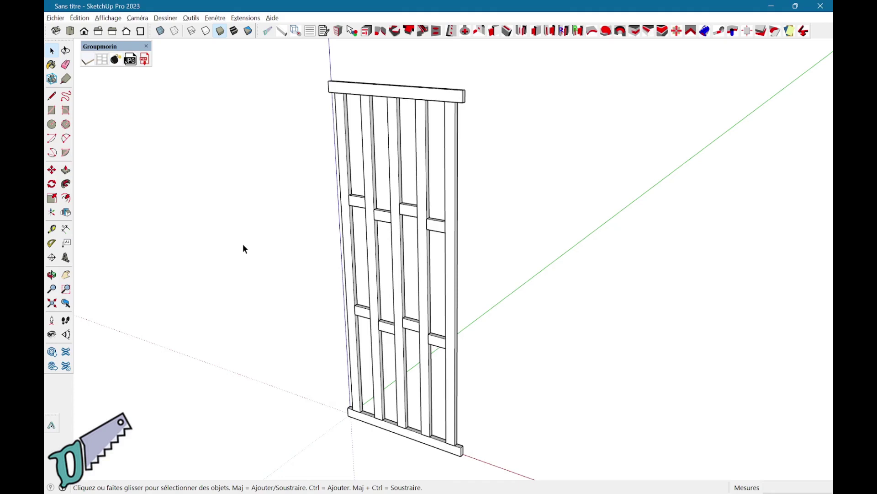
- Examine the router table model and its EX_Explode_G, S_Equerre and S_Cache scenes
middle_drag(522, 345, 307, 358)
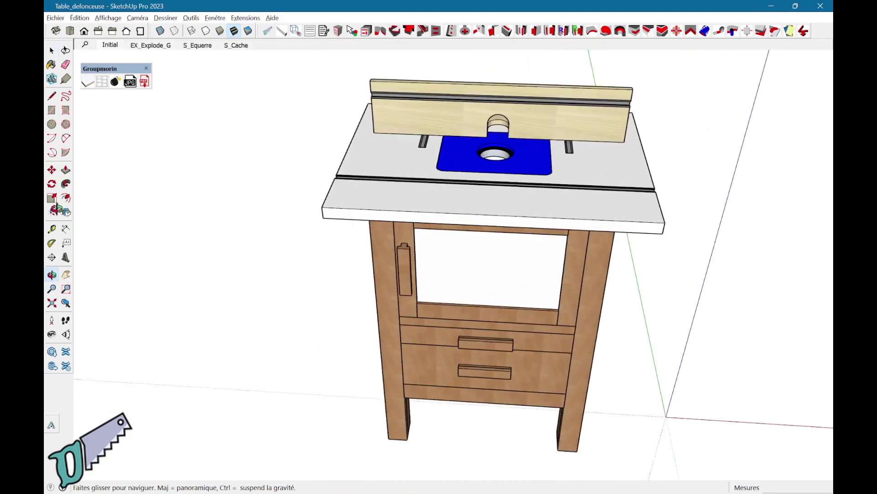
middle_drag(200, 208, 361, 209)
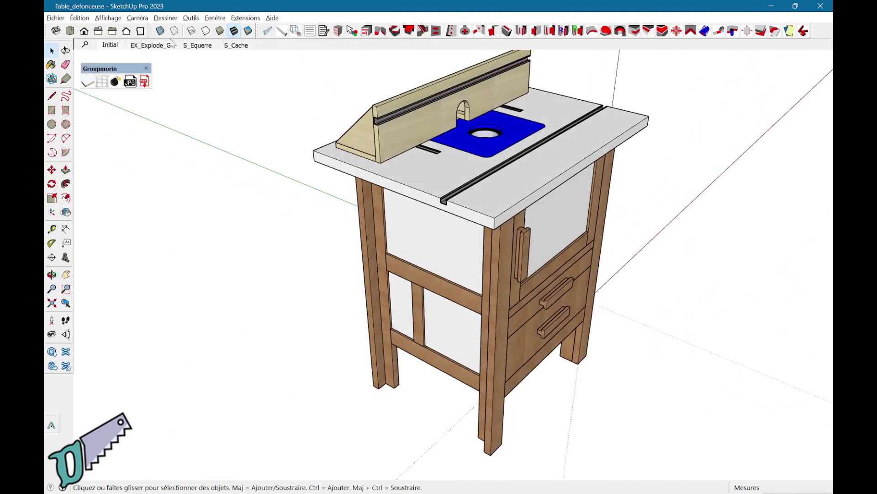
click(158, 47)
middle_drag(623, 233, 508, 223)
click(194, 48)
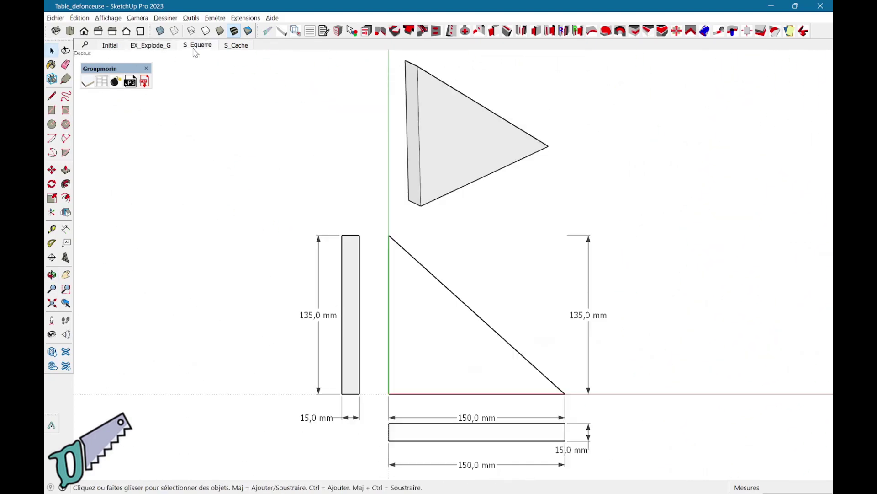
click(244, 48)
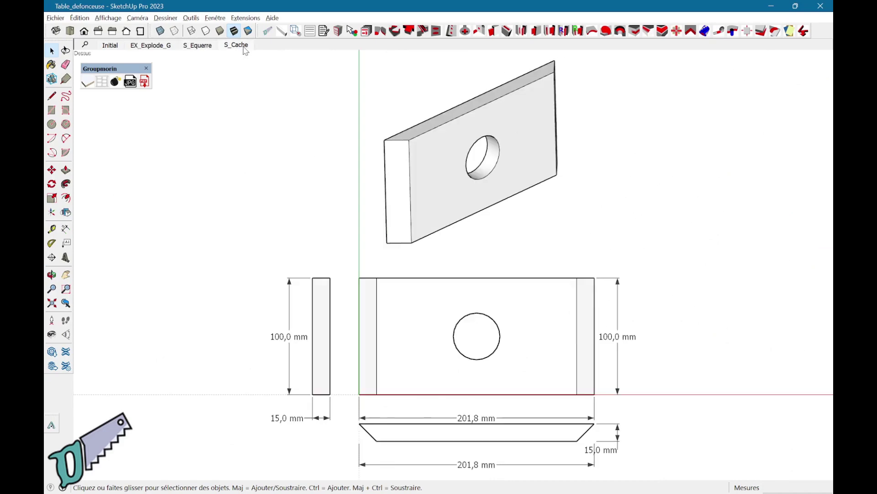
- Export the Initial, EX_Explode_G and S_Cache scenes as JPG images, excluding S_Equerre, and open the exported EX_Explode_G image
click(130, 82)
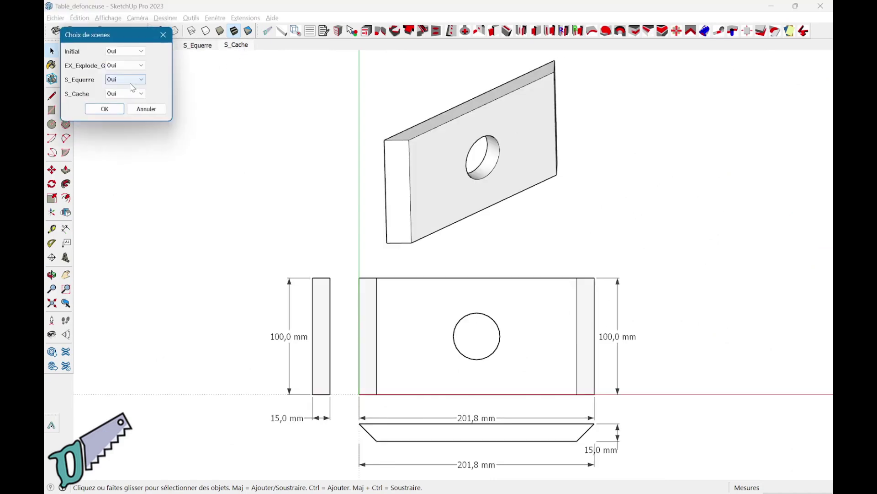
drag(145, 42, 314, 95)
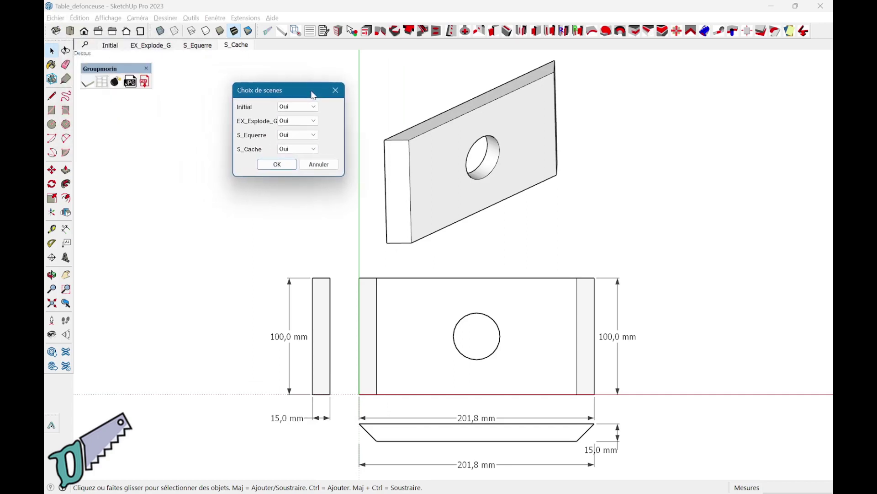
click(315, 135)
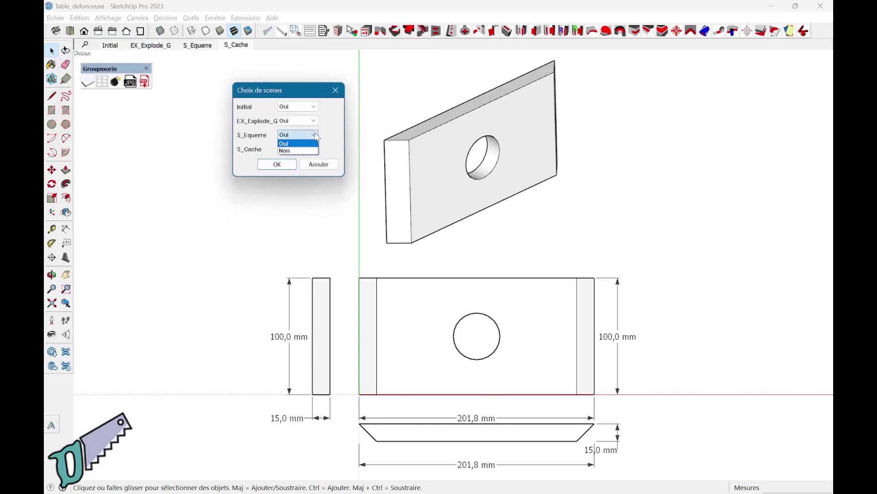
click(311, 151)
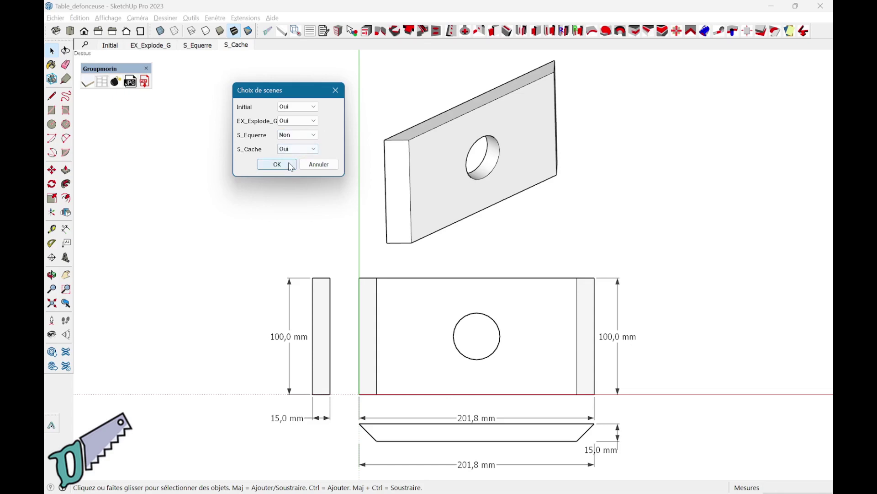
click(291, 166)
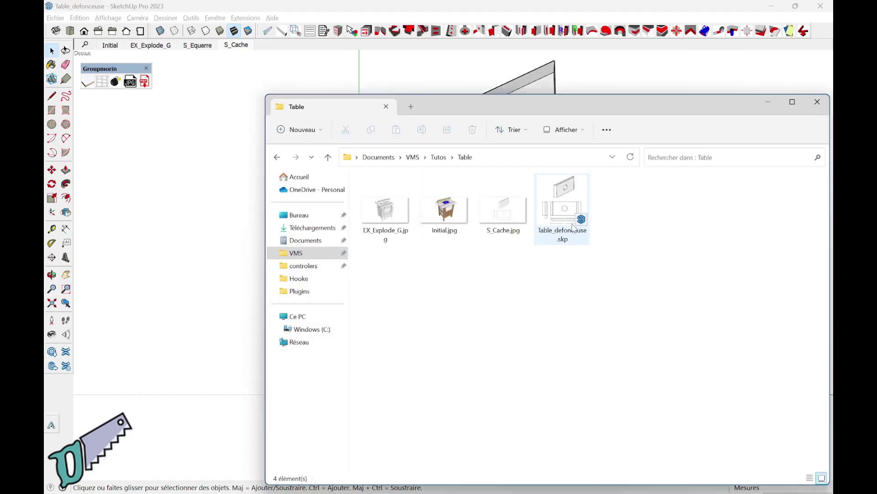
double_click(394, 221)
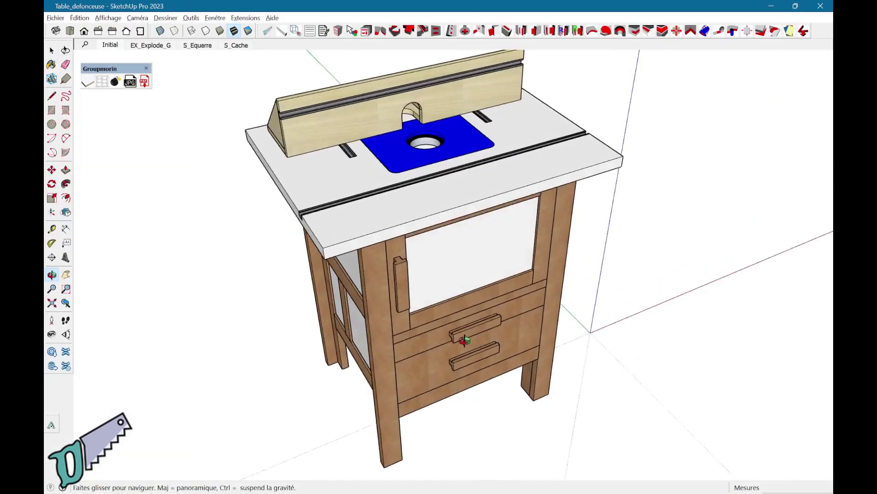
mouse_move(411, 320)
middle_down()
mouse_move(314, 319)
mouse_move(562, 352)
mouse_move(600, 370)
mouse_move(541, 368)
mouse_move(507, 397)
mouse_move(613, 366)
mouse_move(566, 394)
mouse_move(634, 374)
mouse_move(472, 443)
mouse_move(514, 407)
mouse_move(505, 427)
mouse_move(508, 411)
mouse_move(568, 420)
mouse_move(546, 440)
mouse_move(526, 421)
middle_up()
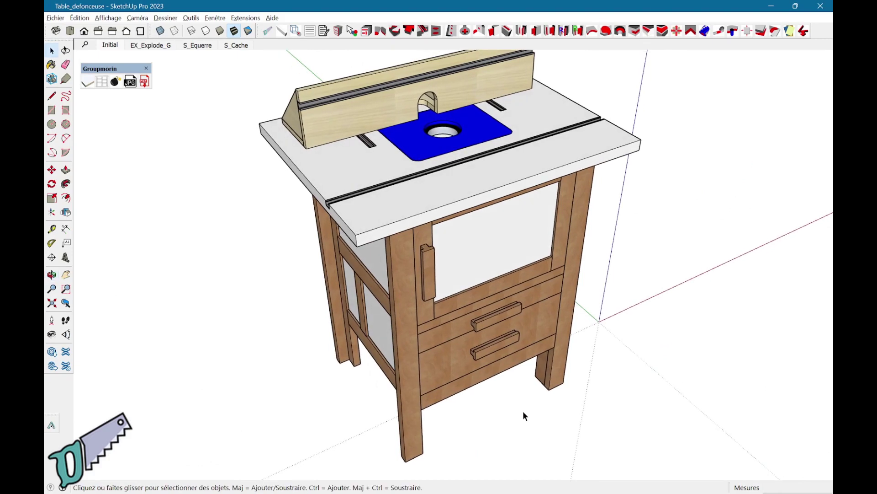
middle_drag(493, 411, 237, 386)
middle_drag(546, 324, 513, 346)
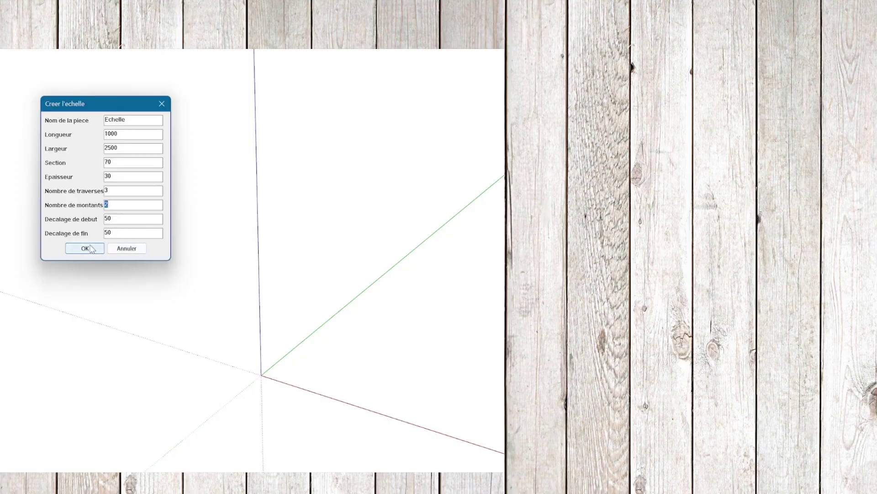
- Create the Echelle ladder frame with length 1000 and width 2500, stand it upright along the red axis and place it at the origin
click(85, 248)
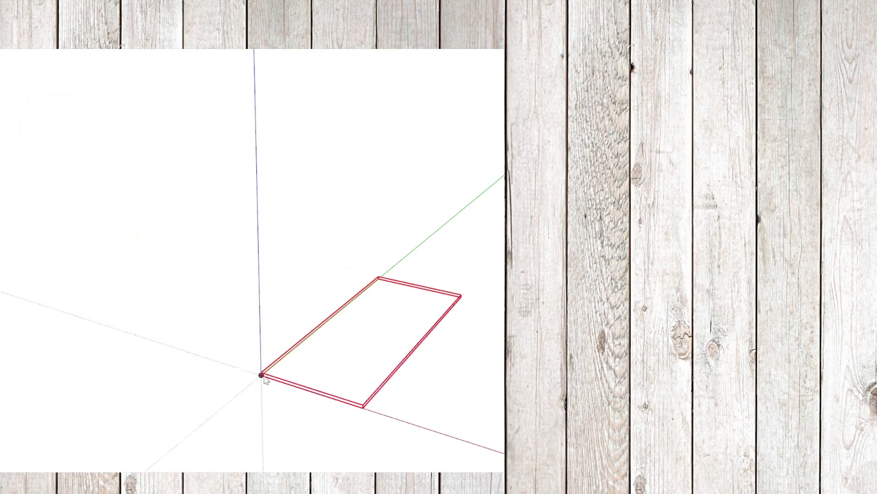
key(Right)
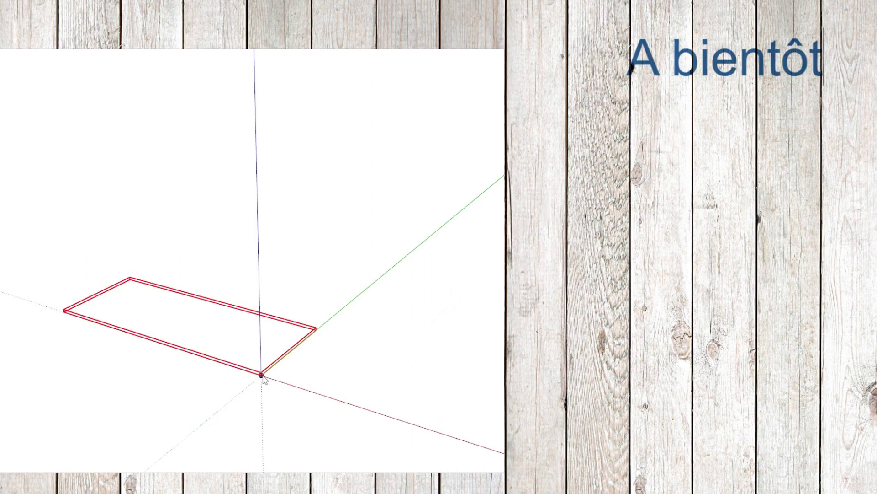
key(Up)
key(Up)
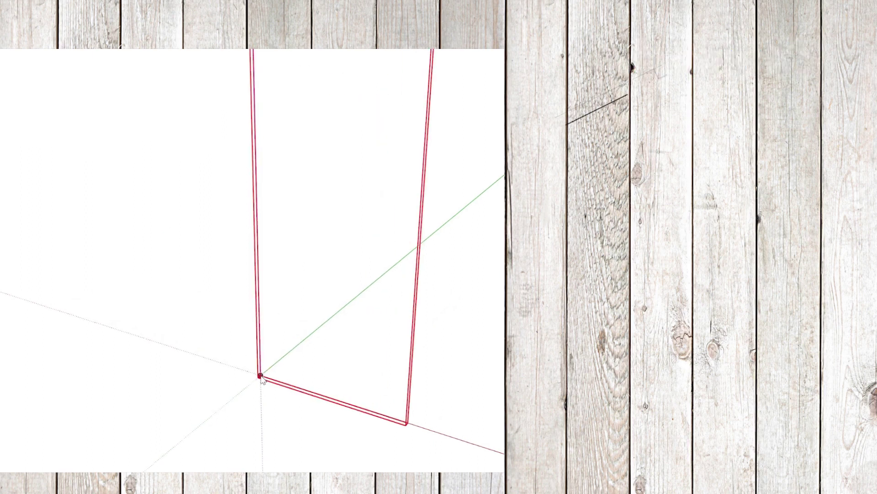
click(261, 376)
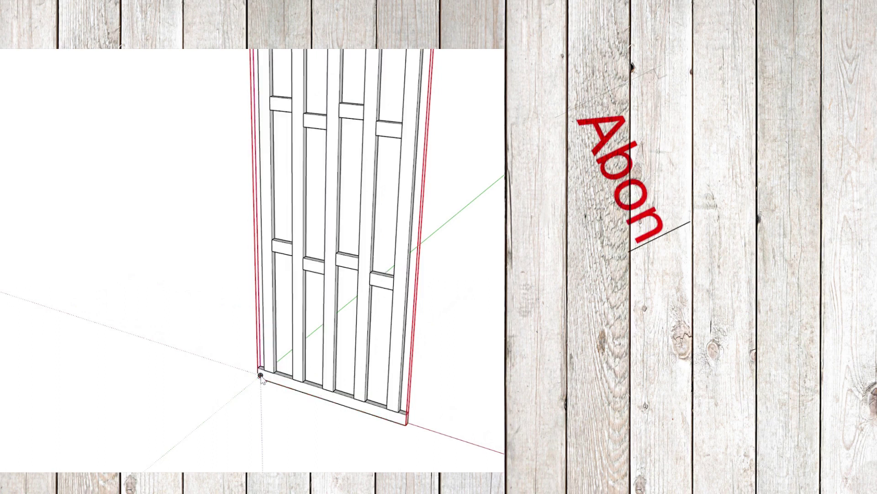
scroll(261, 376, down, 5)
middle_drag(258, 382, 302, 402)
scroll(304, 412, up, 2)
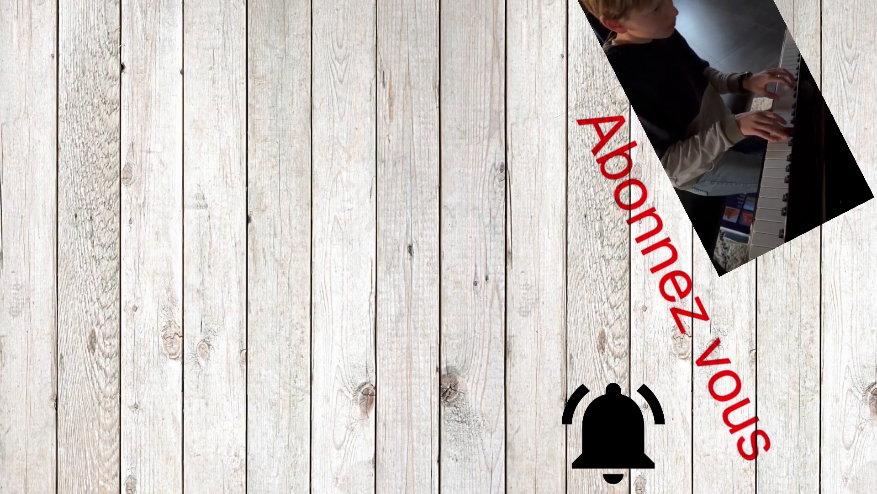